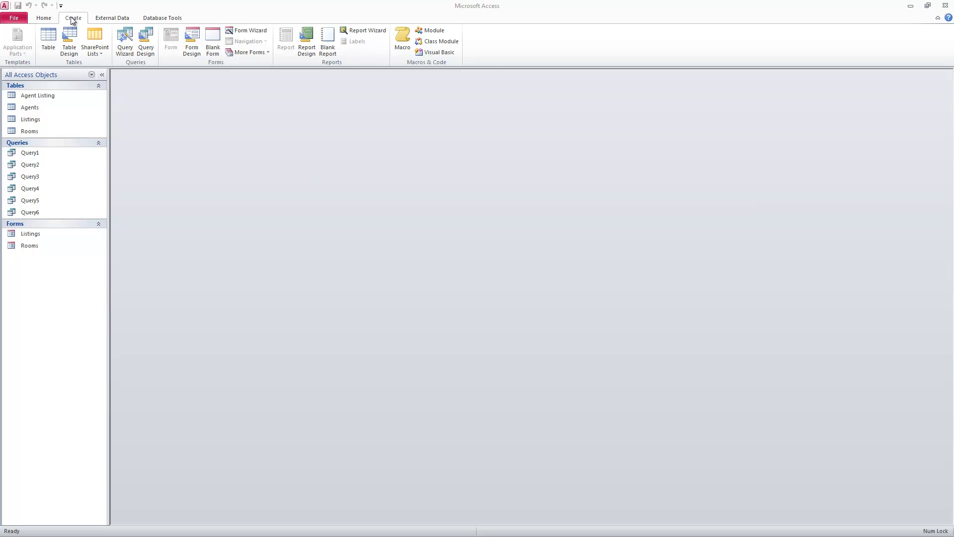
# Start the Report Wizard on the Listings table and add the Listing Number, Address and City fields
pyautogui.click(364, 31)
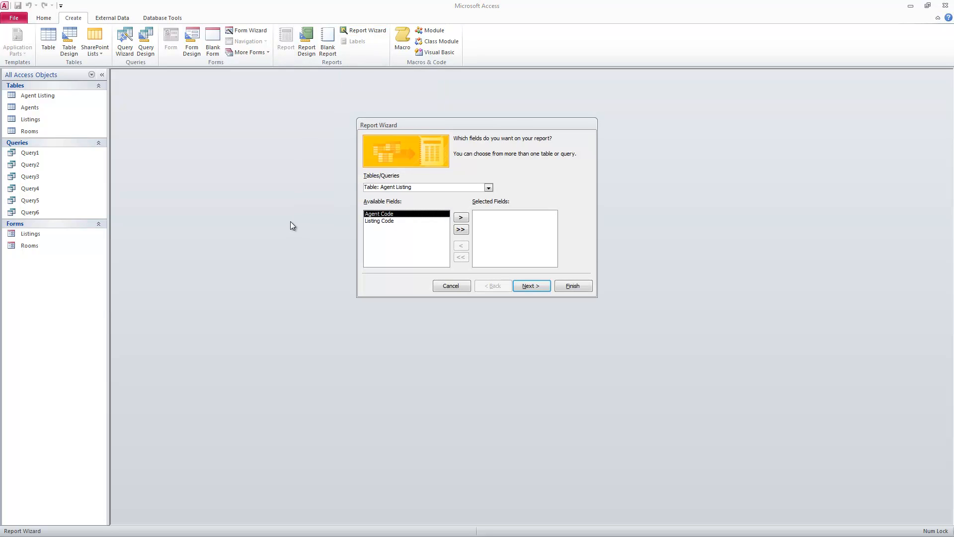
pyautogui.click(489, 188)
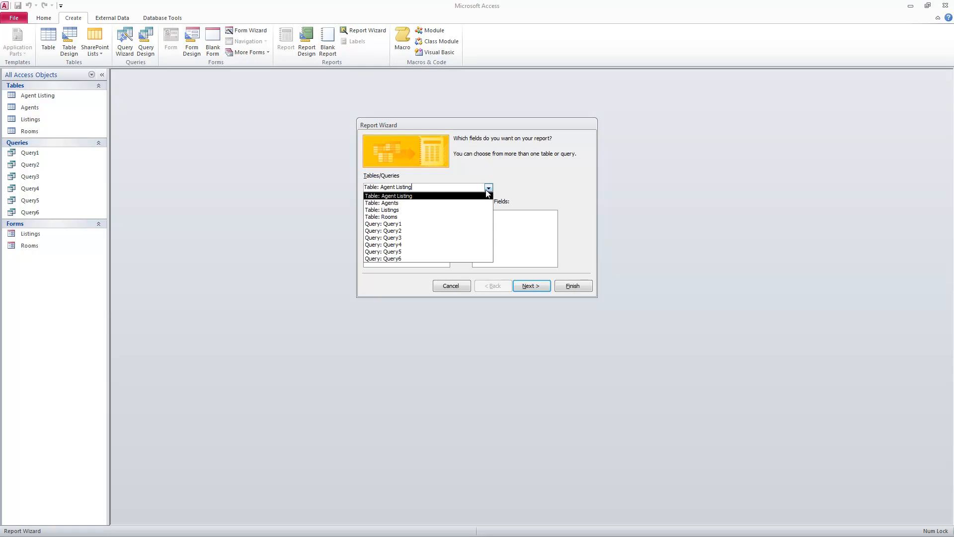
pyautogui.click(396, 211)
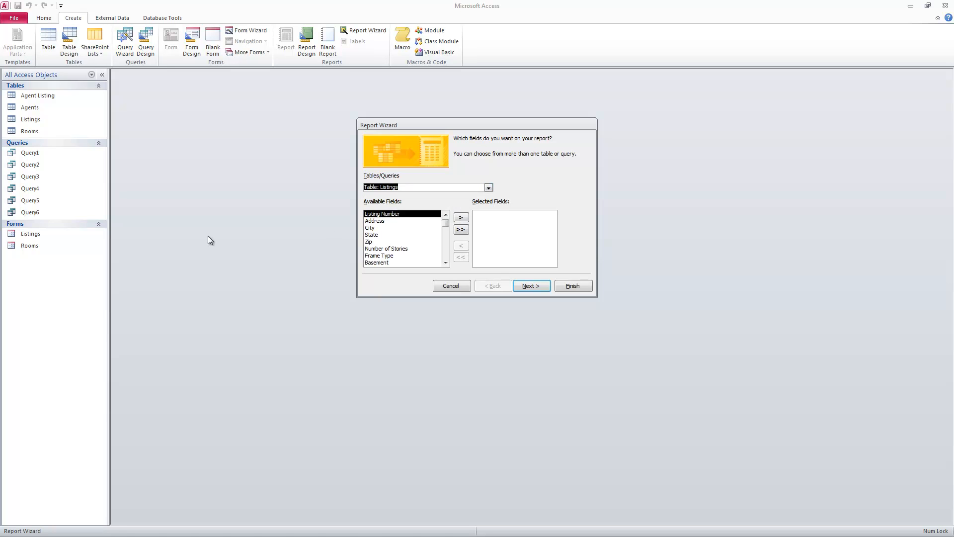
pyautogui.click(460, 218)
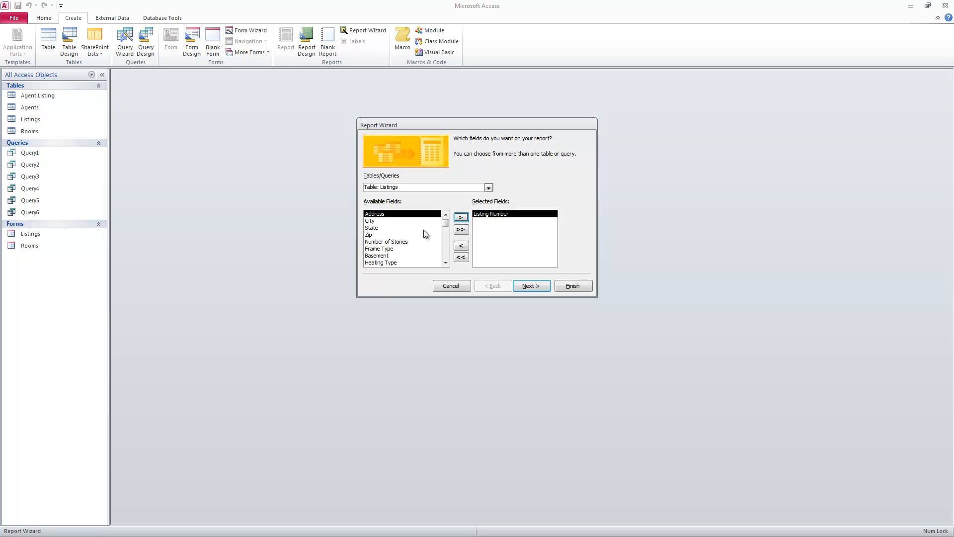
pyautogui.click(459, 219)
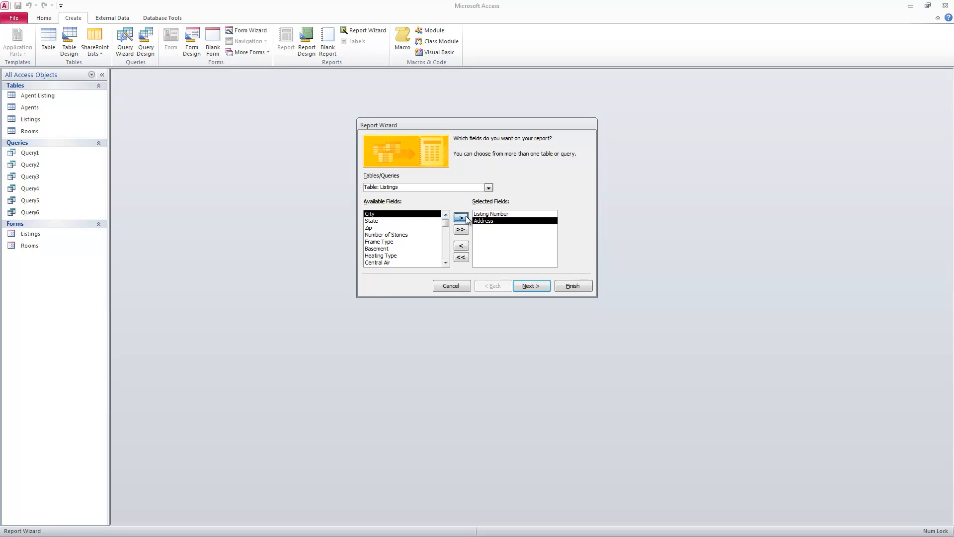
pyautogui.click(461, 218)
# Add the Frame Type, Taxes and School District fields to the report's selected fields
pyautogui.click(383, 235)
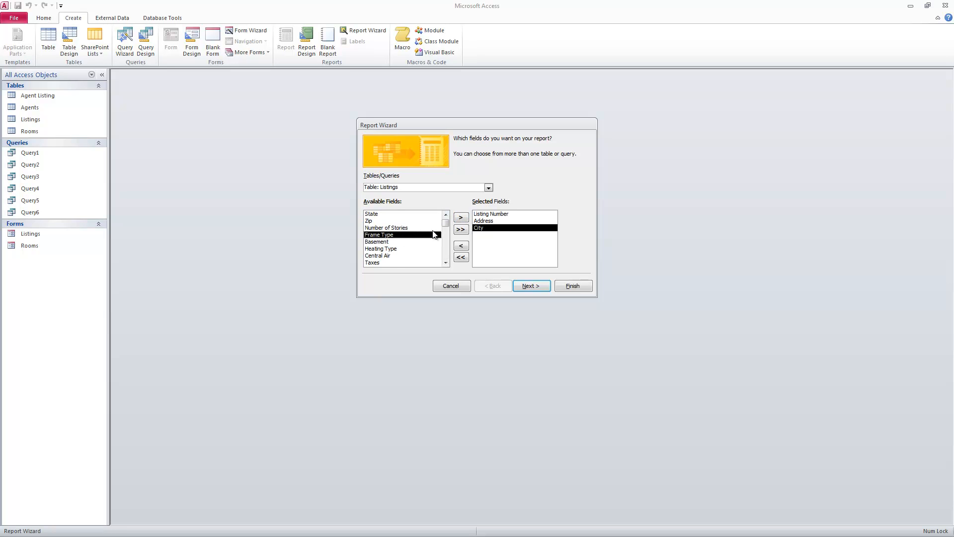
pyautogui.click(461, 218)
pyautogui.click(377, 256)
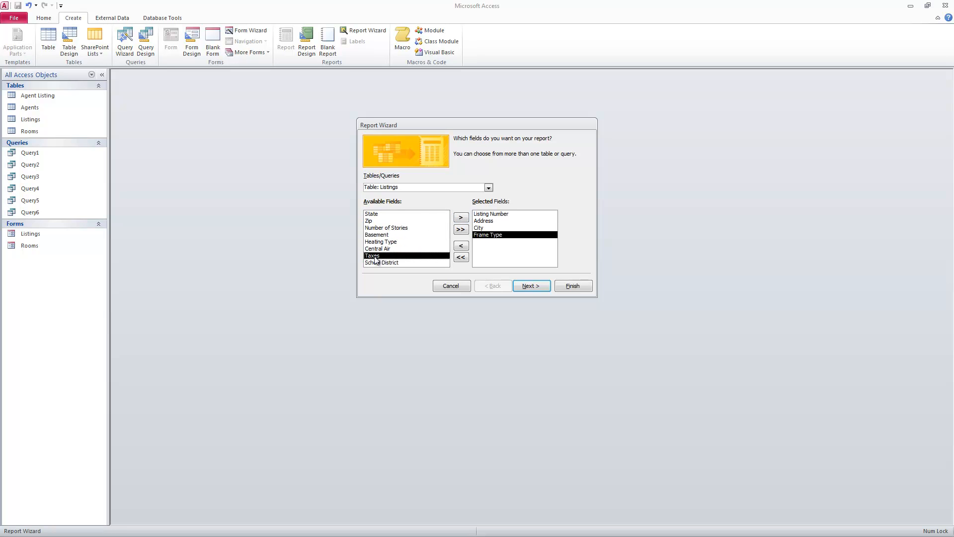
pyautogui.click(461, 218)
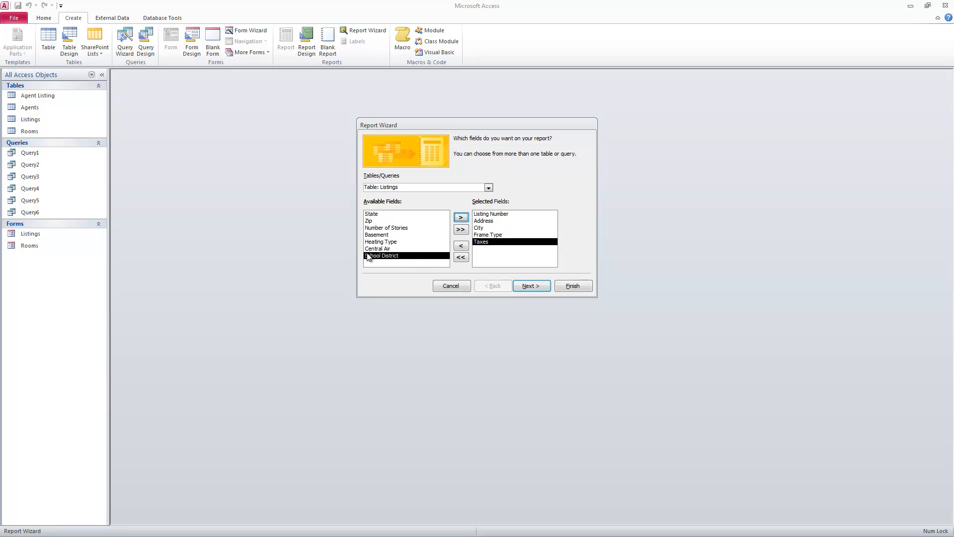
pyautogui.click(462, 218)
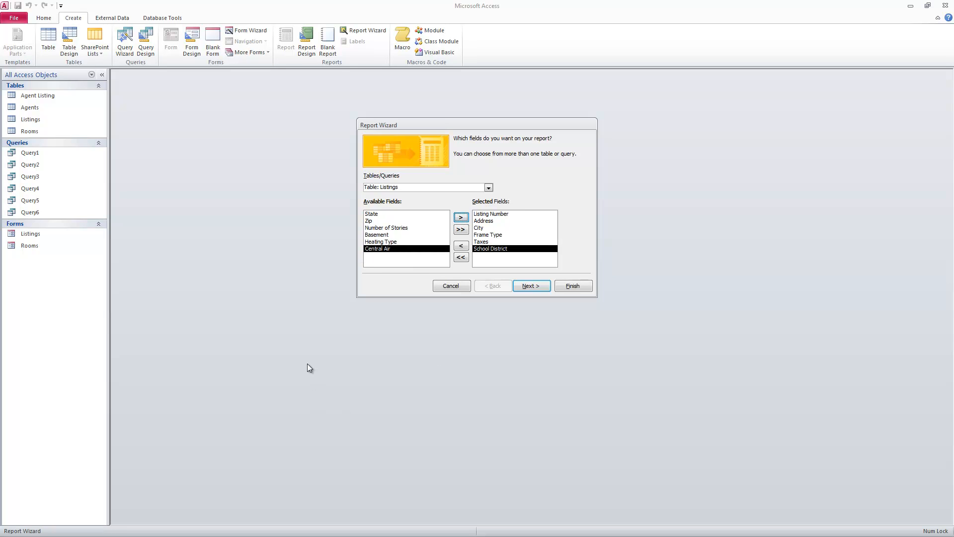
# Add no grouping levels and sort the report's records by Listing Number in ascending order
pyautogui.click(532, 288)
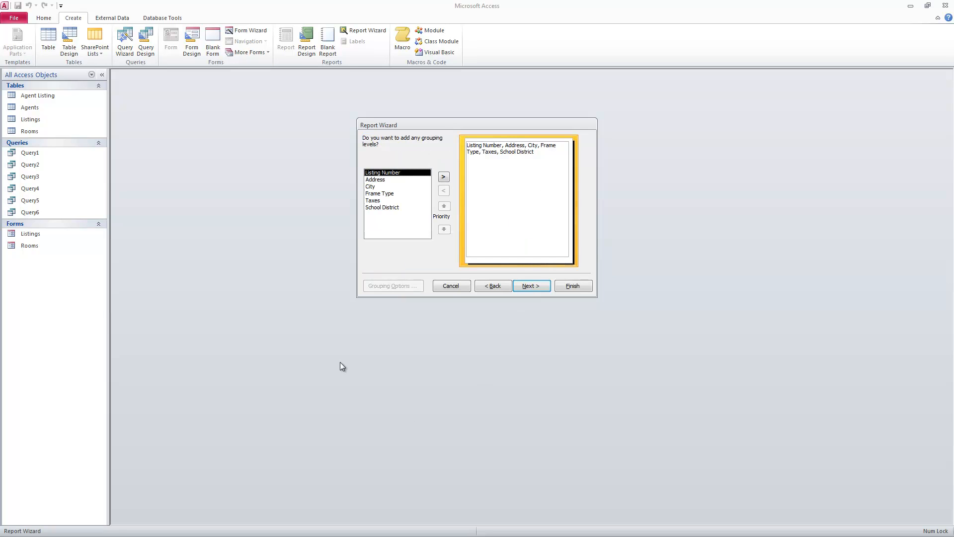
pyautogui.click(527, 287)
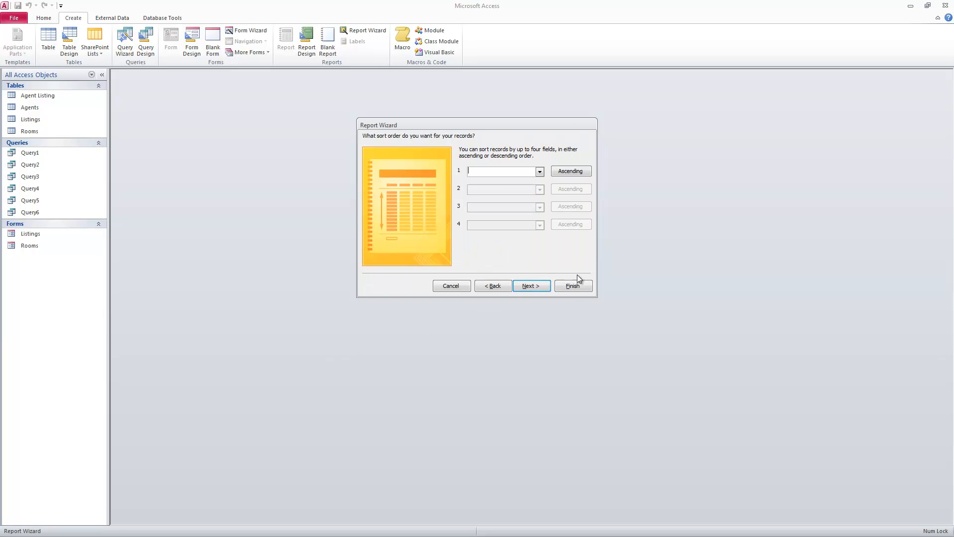
pyautogui.click(540, 172)
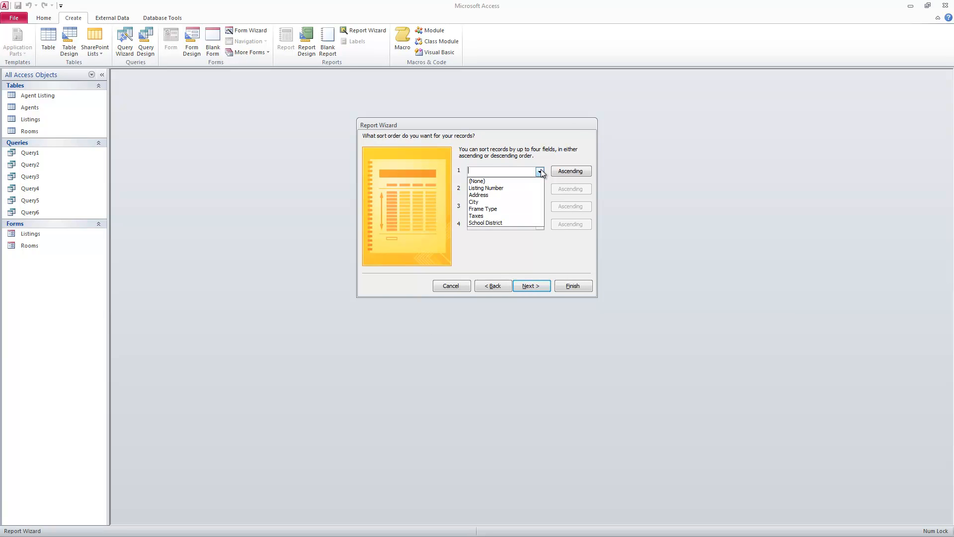
pyautogui.click(494, 188)
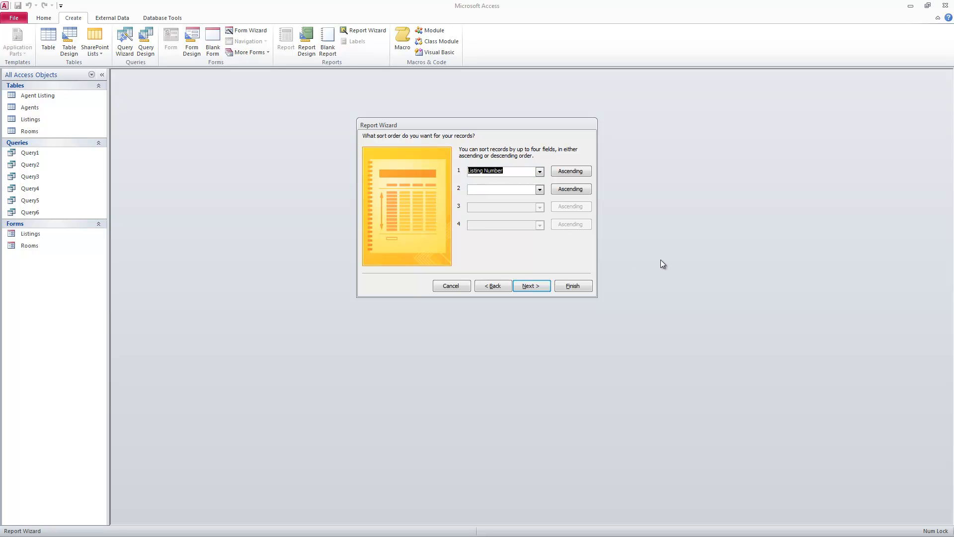
# Finish the wizard with the tabular portrait layout and the title Listings, opening the report in preview
pyautogui.click(530, 287)
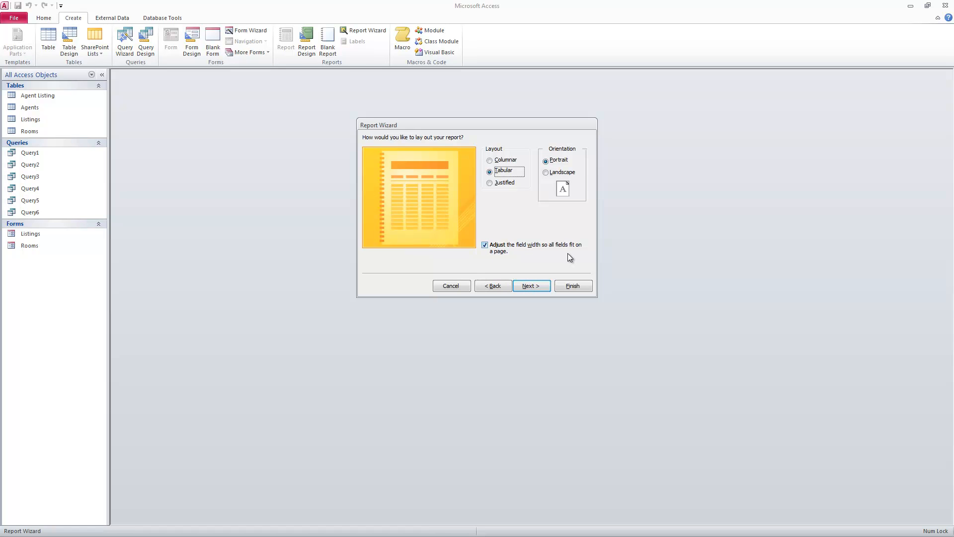
pyautogui.click(530, 287)
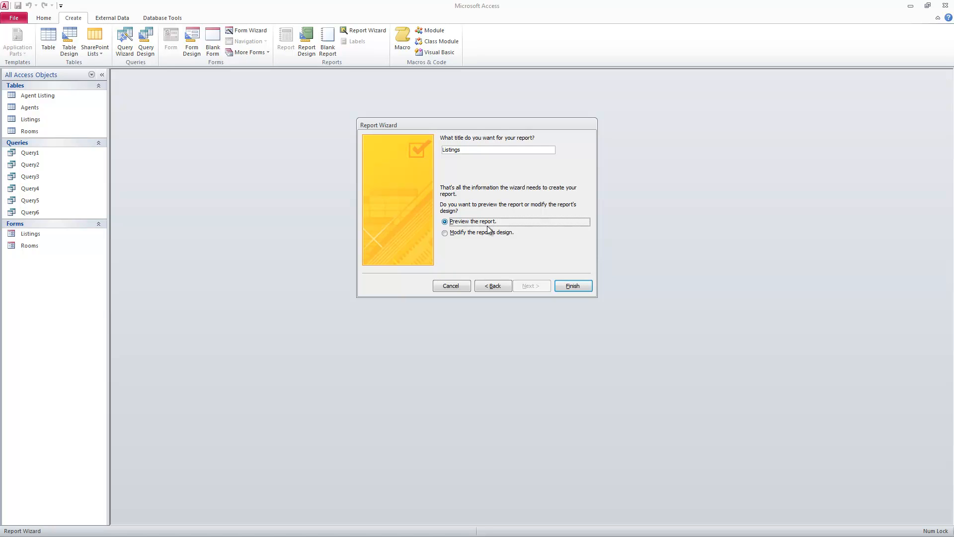
pyautogui.click(566, 287)
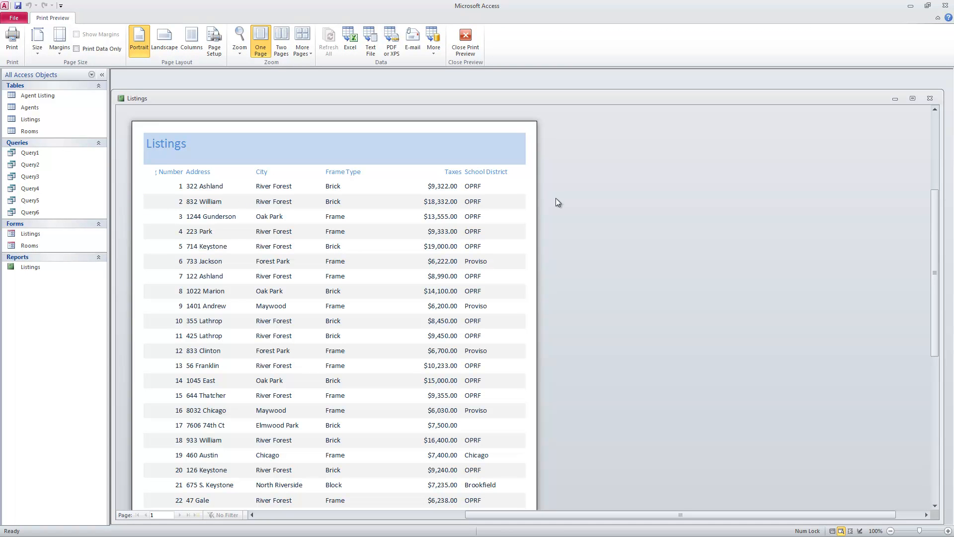
# Check the whole page of the Listings report and close the print preview to reach Design View
pyautogui.click(404, 193)
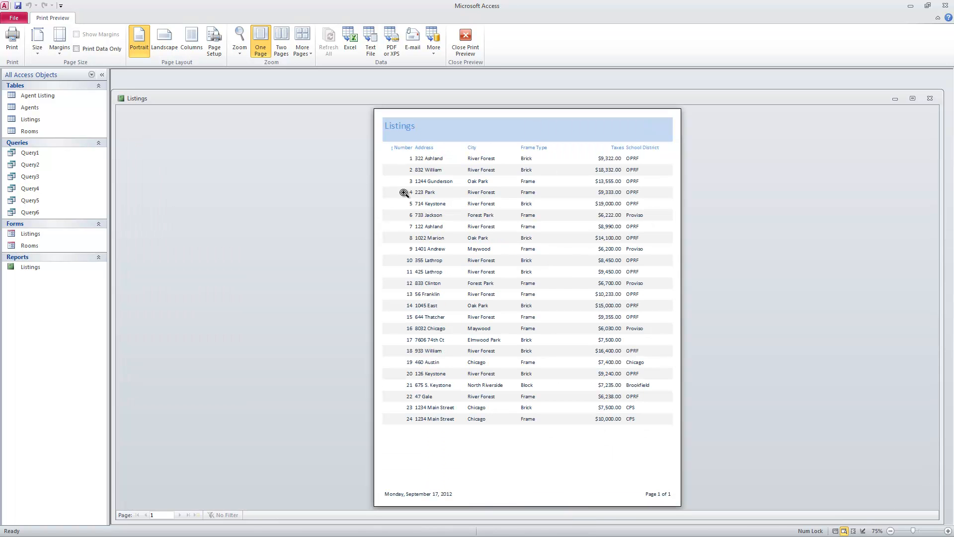
pyautogui.click(404, 192)
pyautogui.click(404, 193)
pyautogui.click(464, 38)
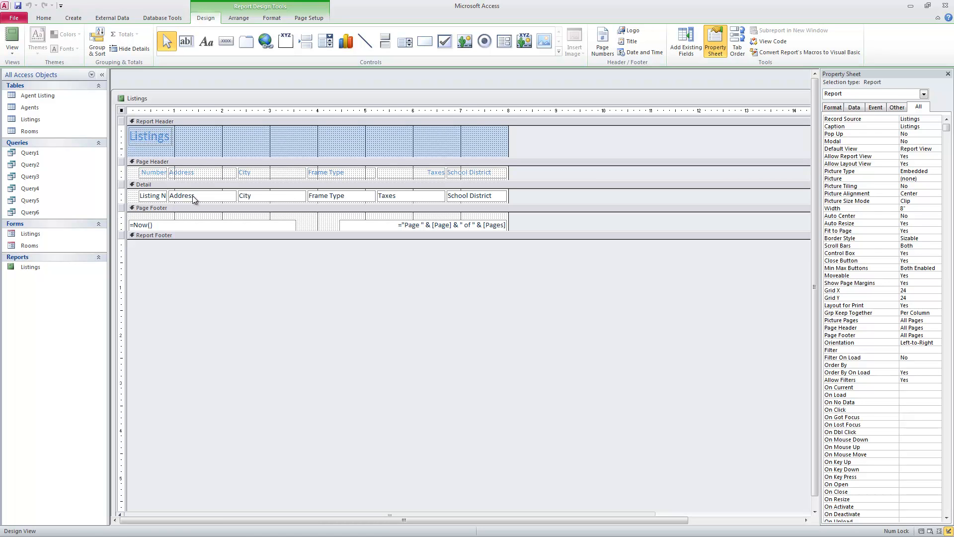
# Shorten the Listing Number column heading in the page header to "Listing" and left-align it
pyautogui.click(154, 174)
pyautogui.doubleClick(155, 172)
pyautogui.moveTo(139, 183); pyautogui.dragTo(169, 186)
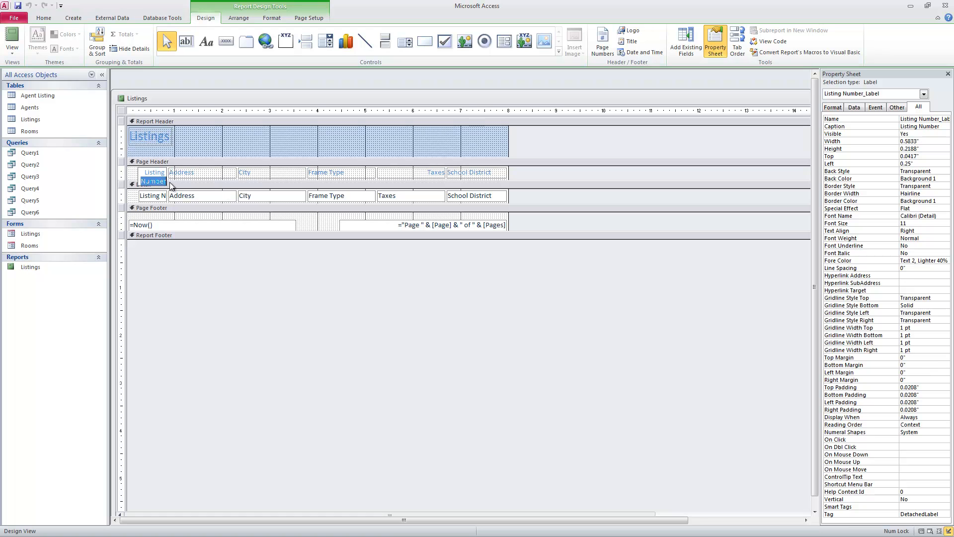
pyautogui.click(272, 18)
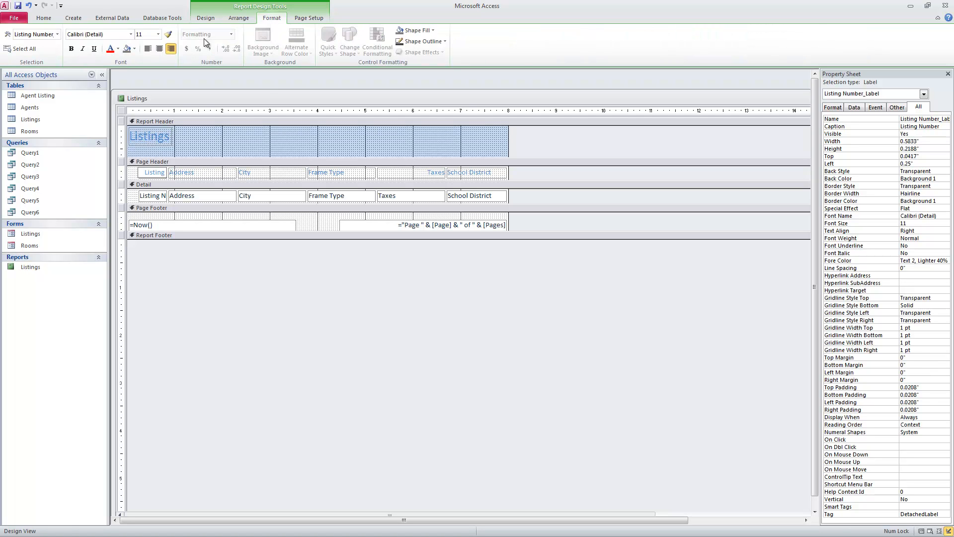
pyautogui.click(147, 49)
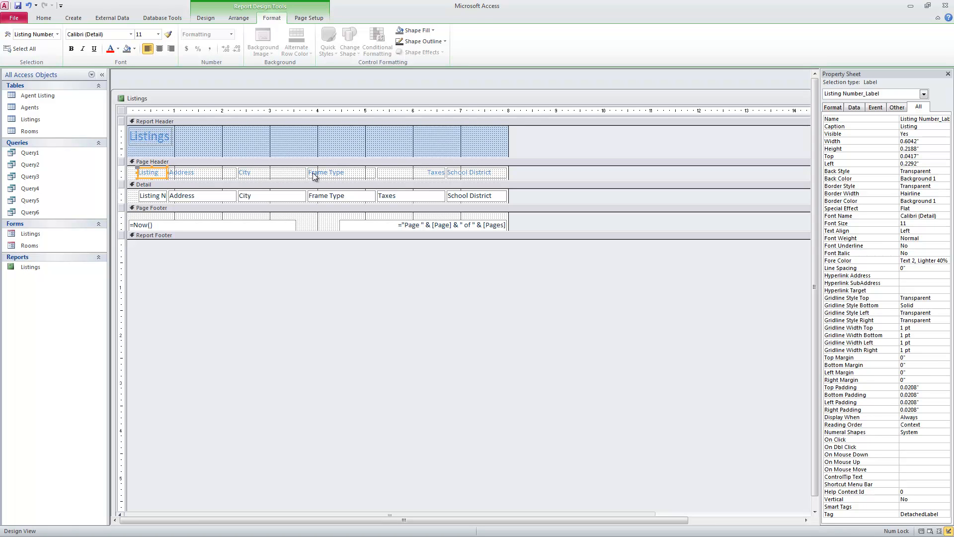
# Centre the Taxes heading, narrow it, and narrow the Taxes detail field to match at about 1.17 inches
pyautogui.click(426, 173)
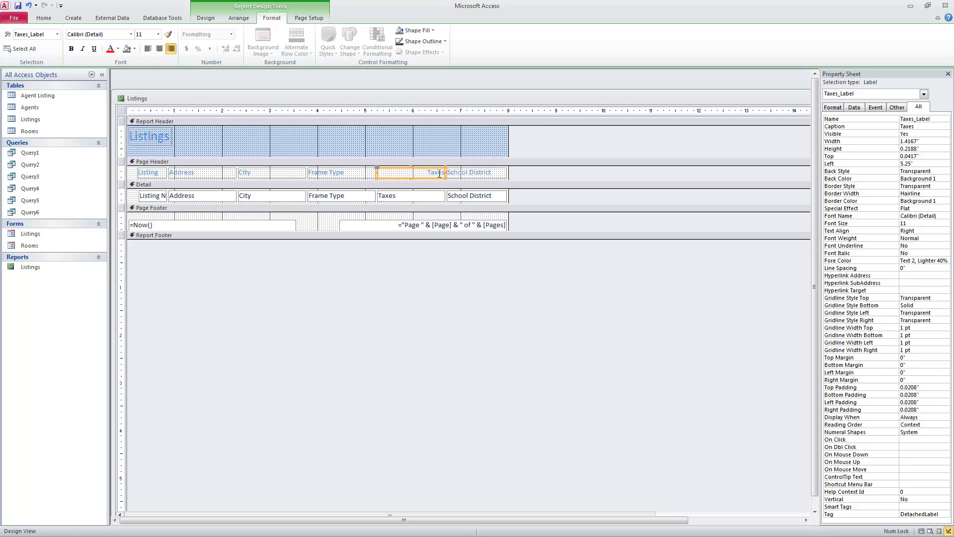
pyautogui.click(148, 49)
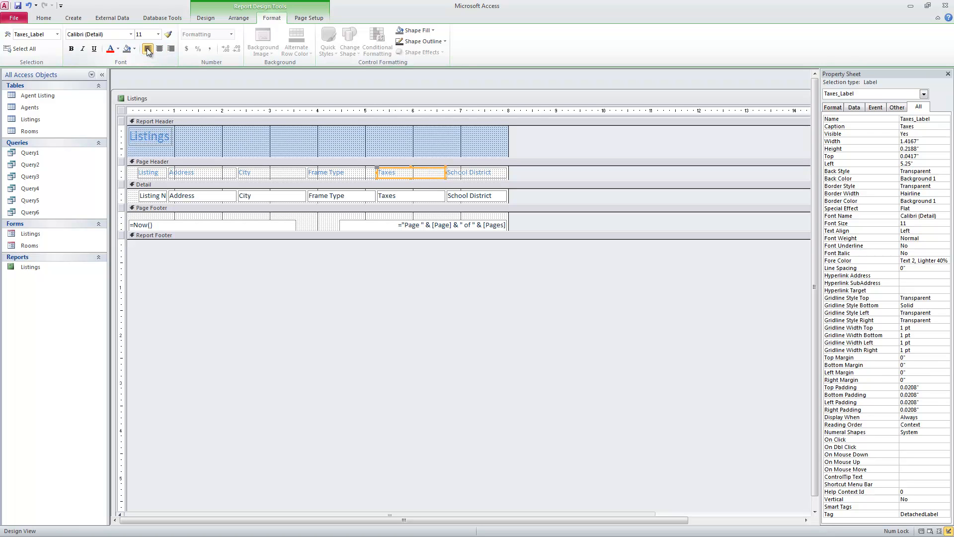
pyautogui.click(159, 49)
pyautogui.moveTo(445, 172); pyautogui.dragTo(433, 172)
pyautogui.click(440, 200)
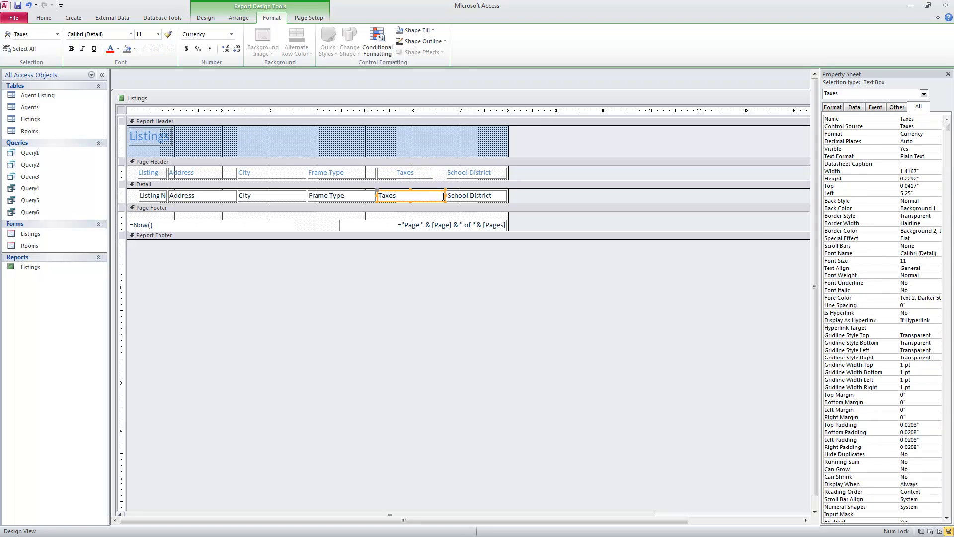
pyautogui.moveTo(445, 195); pyautogui.dragTo(434, 195)
# Display the report in Report View to check the Listing and Taxes column headings
pyautogui.click(42, 21)
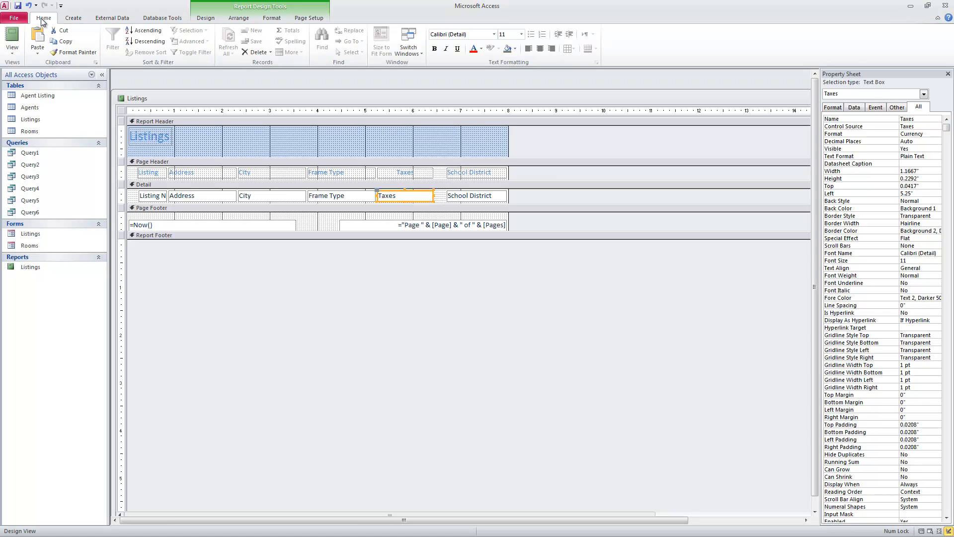
pyautogui.click(12, 50)
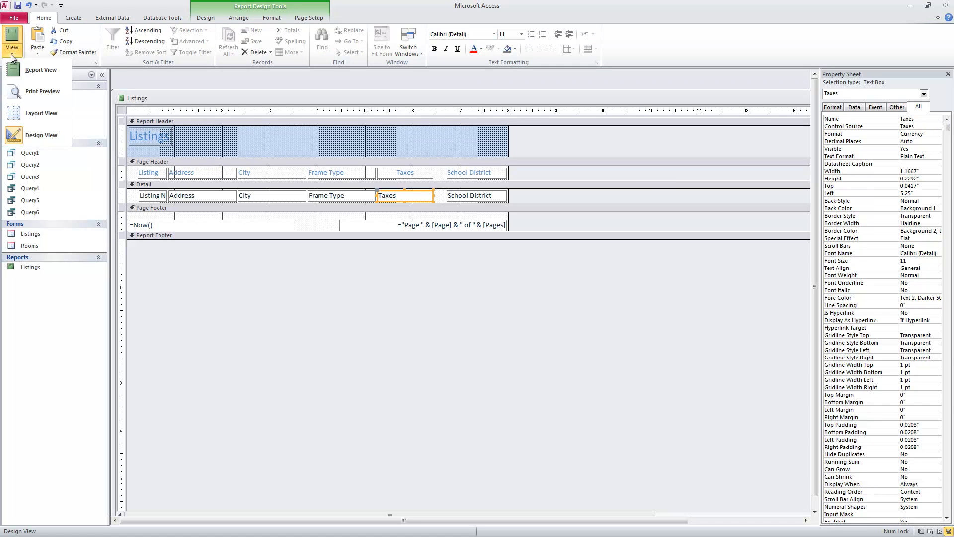
pyautogui.click(26, 68)
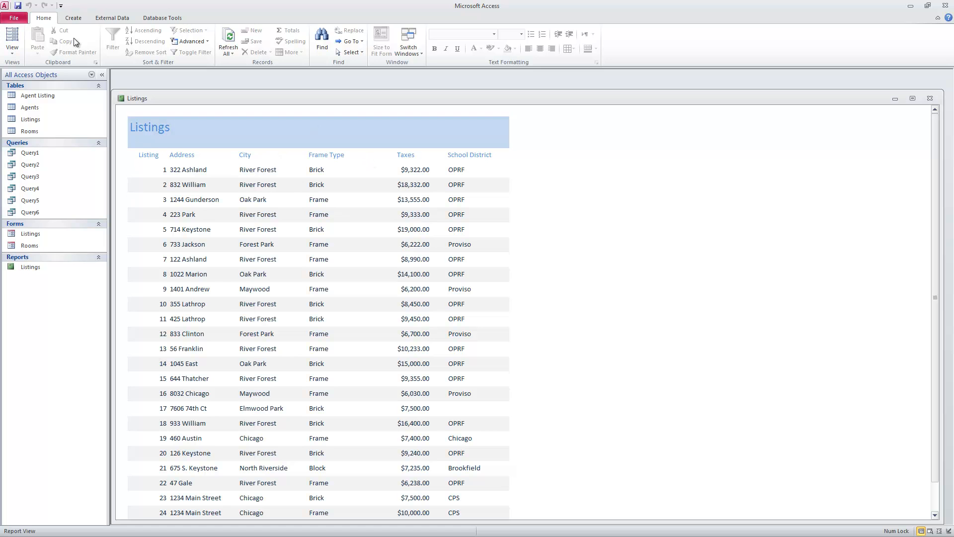
# Return to Design View and left-align the Listing Number field in the Detail section
pyautogui.click(13, 52)
pyautogui.click(26, 135)
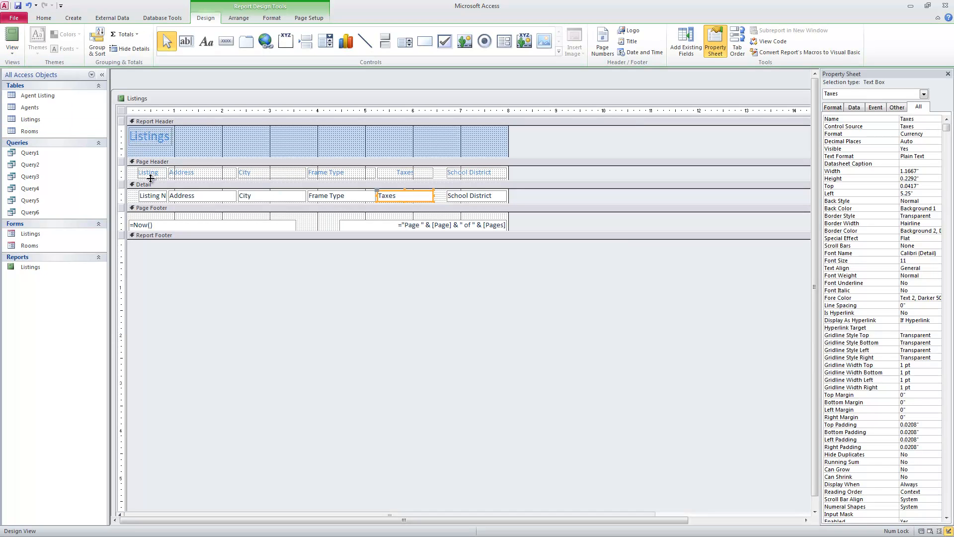
pyautogui.click(148, 196)
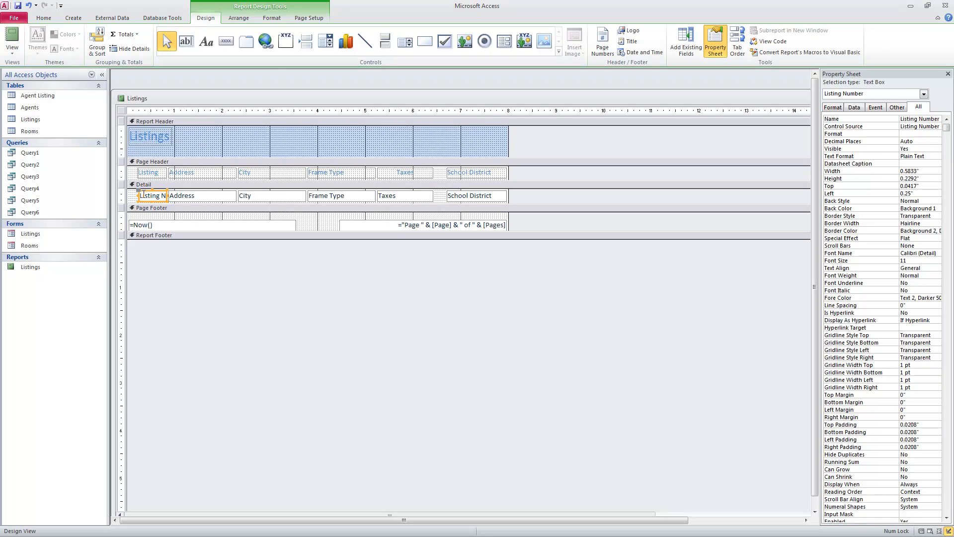
pyautogui.click(271, 18)
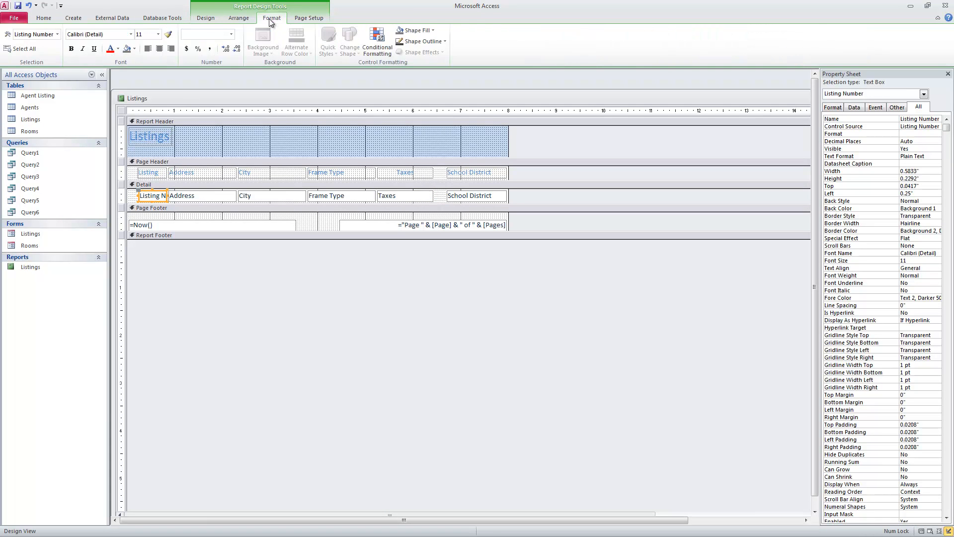
pyautogui.click(148, 50)
# Show the report in Report View to check the alignment of the listing numbers
pyautogui.click(44, 18)
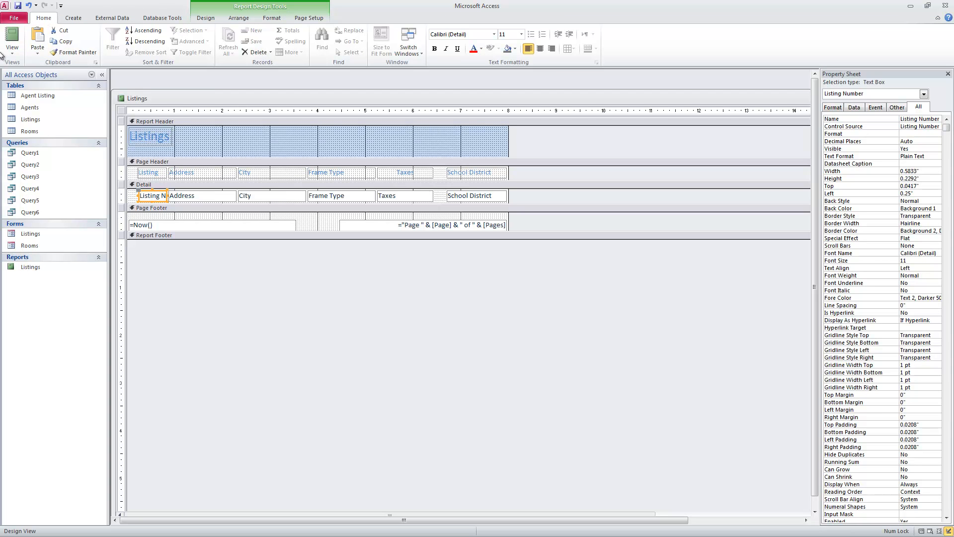
pyautogui.click(12, 50)
pyautogui.click(34, 72)
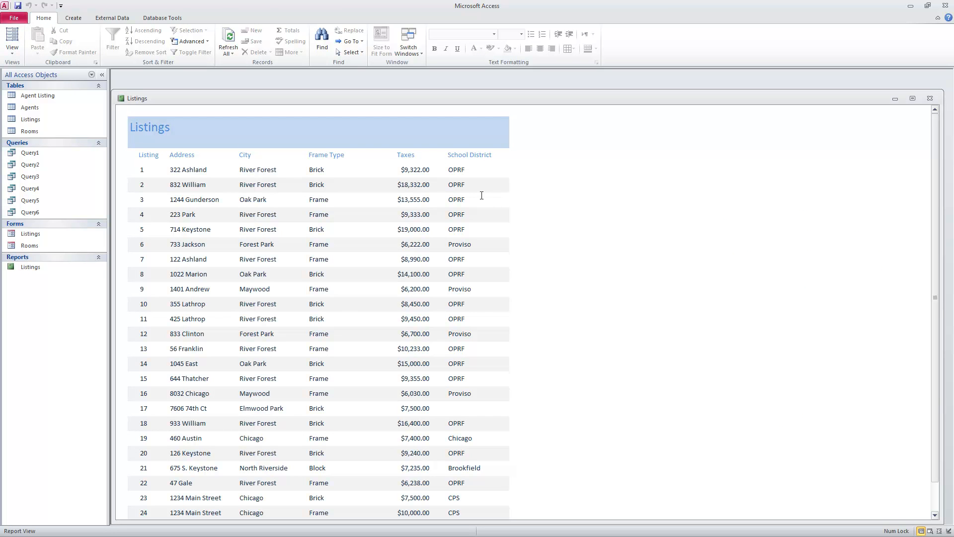
# Return to Design View and set the font size of the Listings title in the Report Header to 24
pyautogui.click(11, 53)
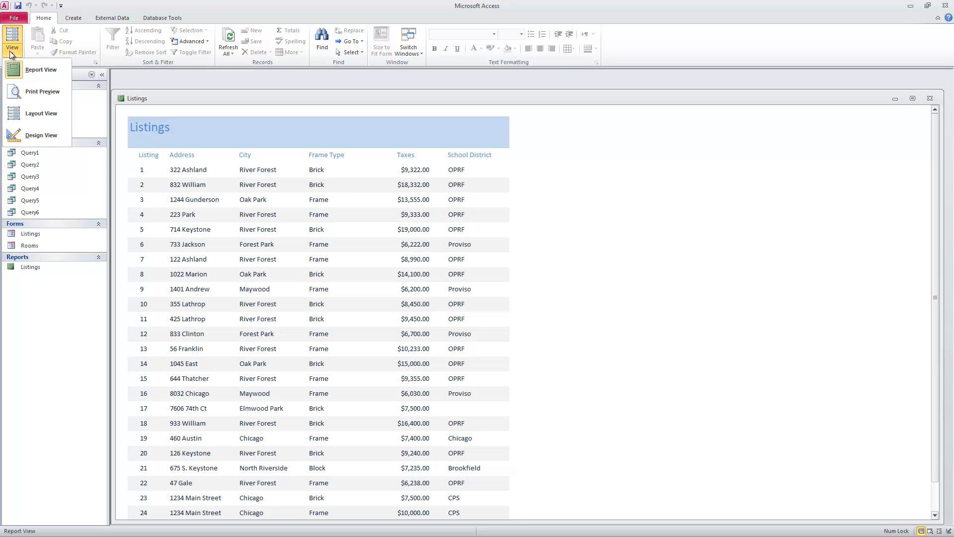
pyautogui.click(25, 137)
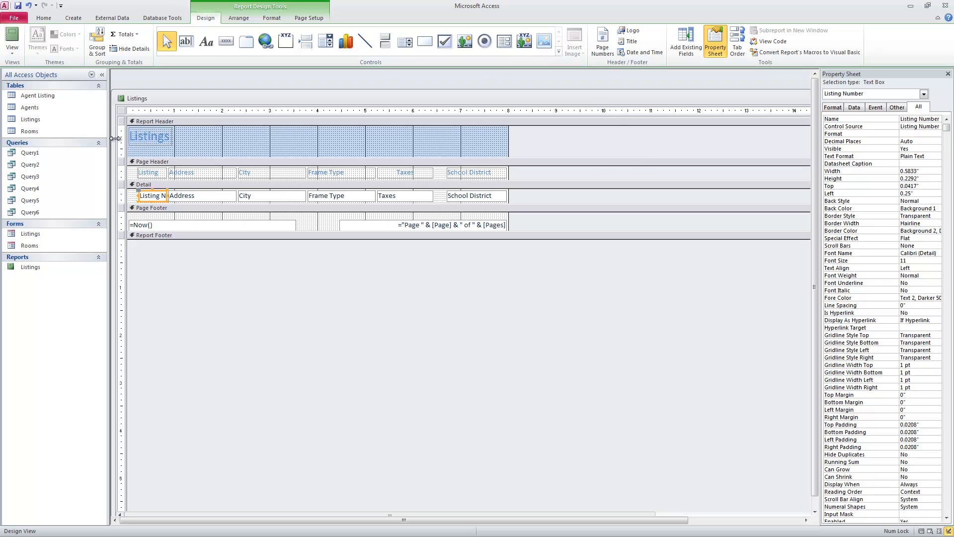
pyautogui.click(141, 134)
pyautogui.moveTo(134, 134); pyautogui.dragTo(174, 135)
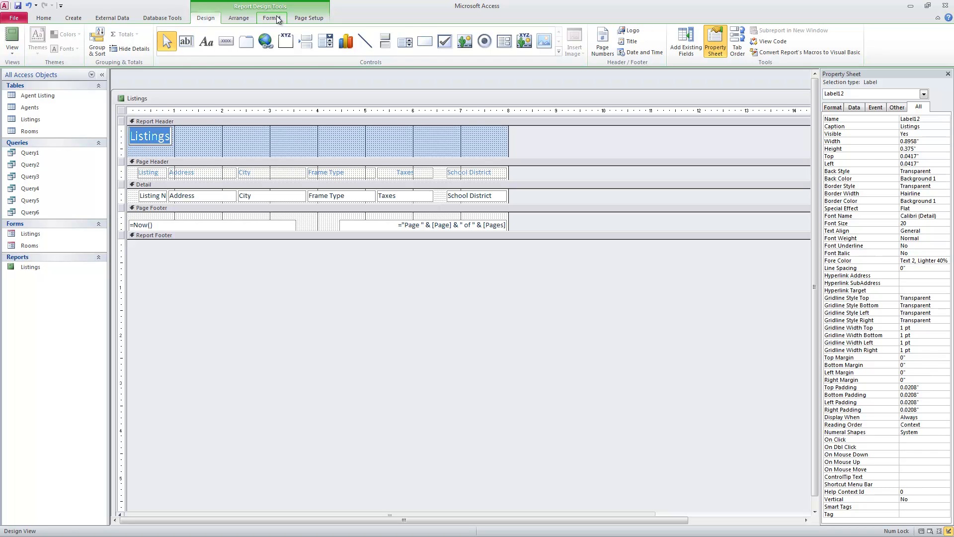
pyautogui.click(272, 18)
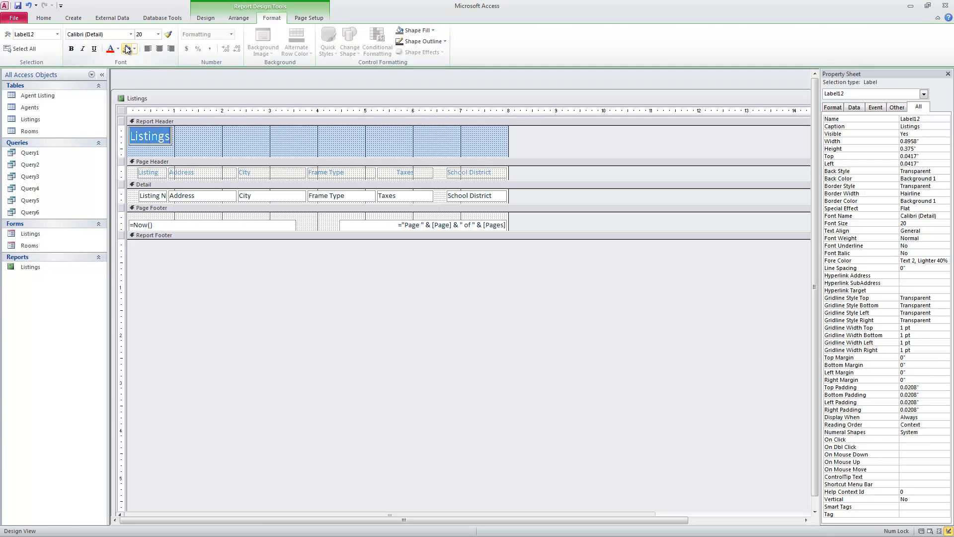
pyautogui.click(158, 34)
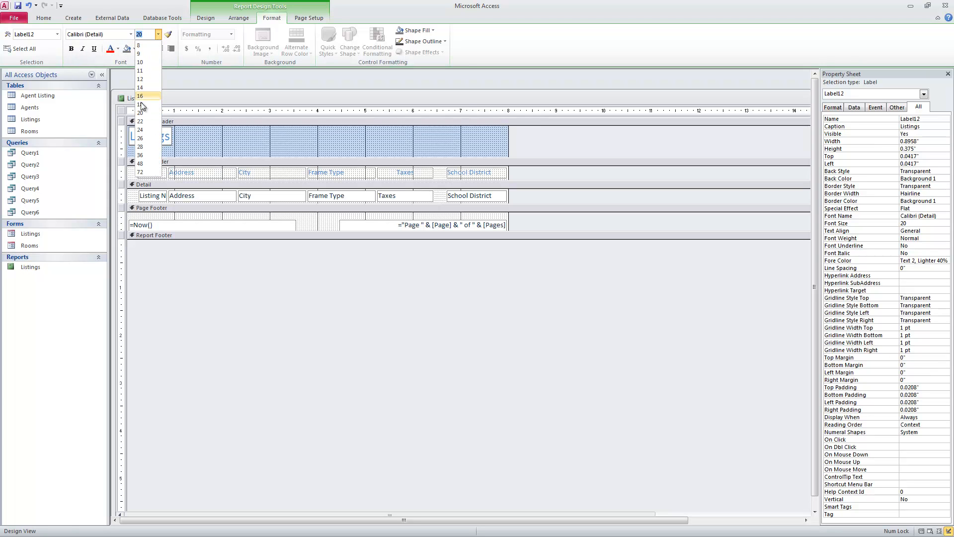
pyautogui.click(141, 130)
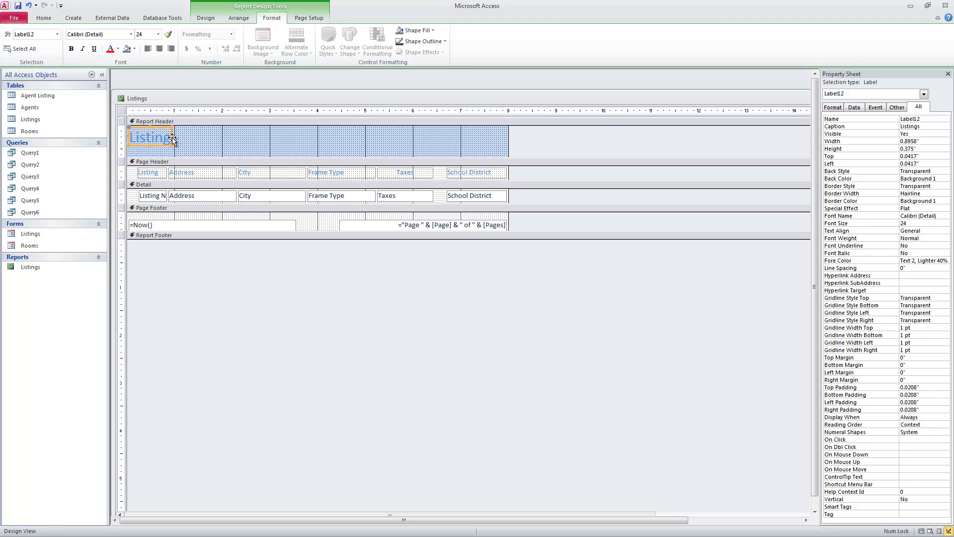
# Widen the Listings title label to about 1.25 inches, keeping its original left position, and make its text bold
pyautogui.moveTo(173, 138); pyautogui.dragTo(184, 137)
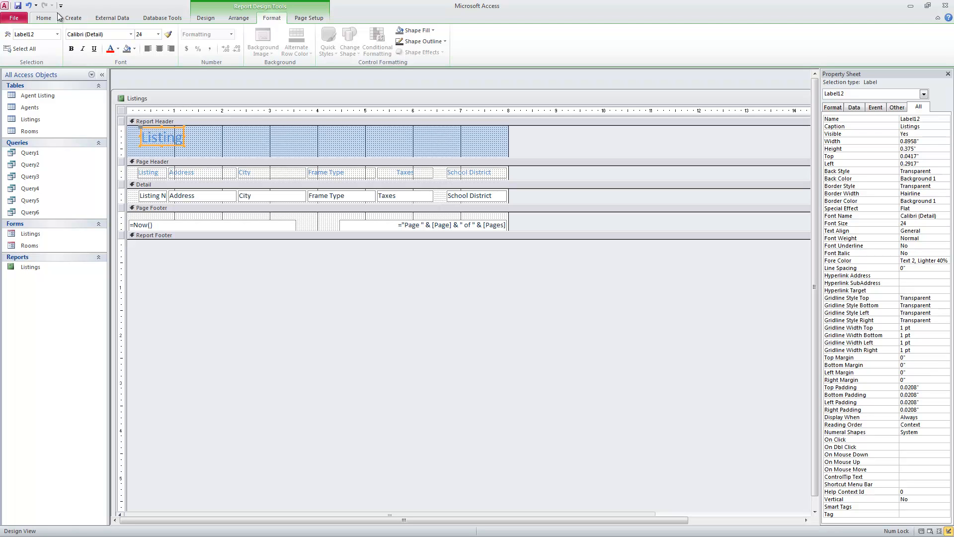
pyautogui.click(27, 6)
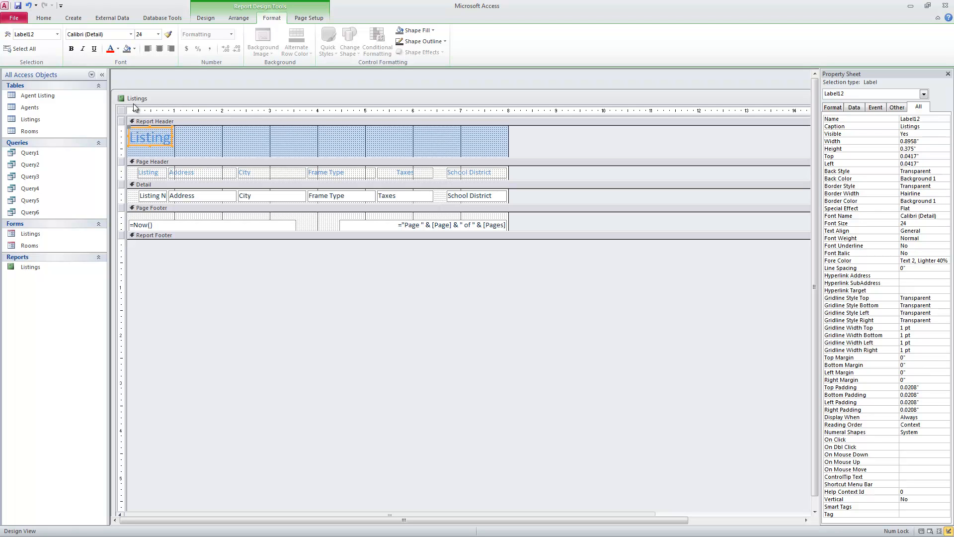
pyautogui.moveTo(171, 136); pyautogui.dragTo(128, 137)
pyautogui.click(162, 136)
pyautogui.click(71, 49)
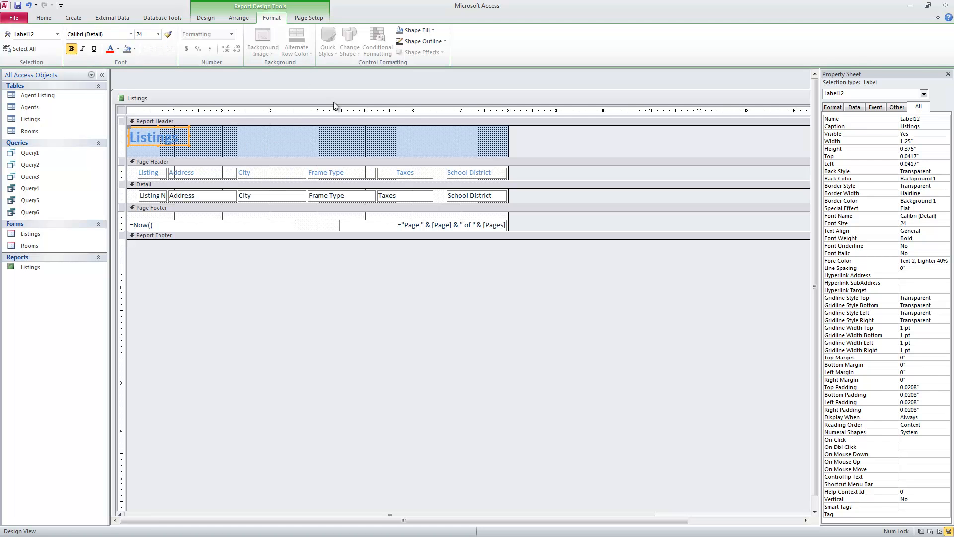
# Display the report in Report View to check the enlarged bold title
pyautogui.click(43, 18)
pyautogui.click(12, 50)
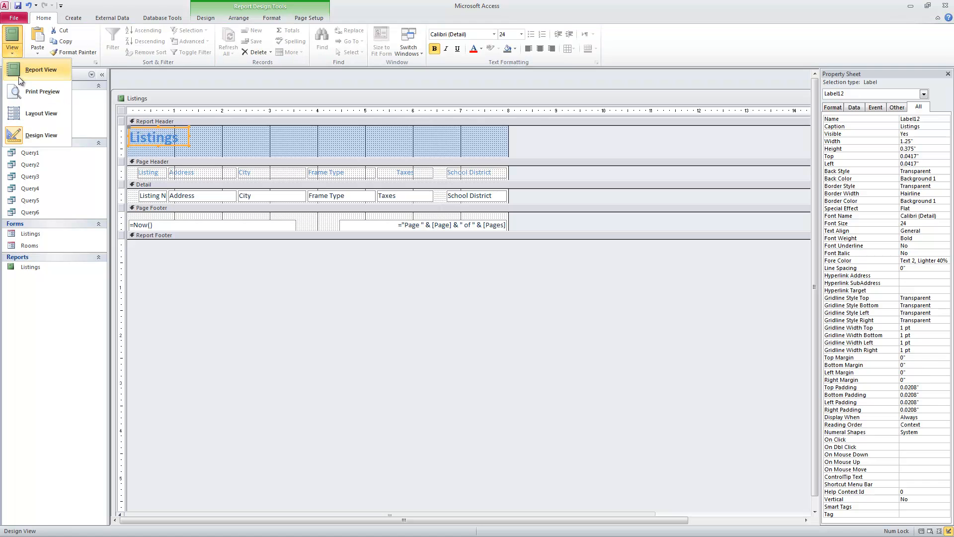
pyautogui.click(21, 69)
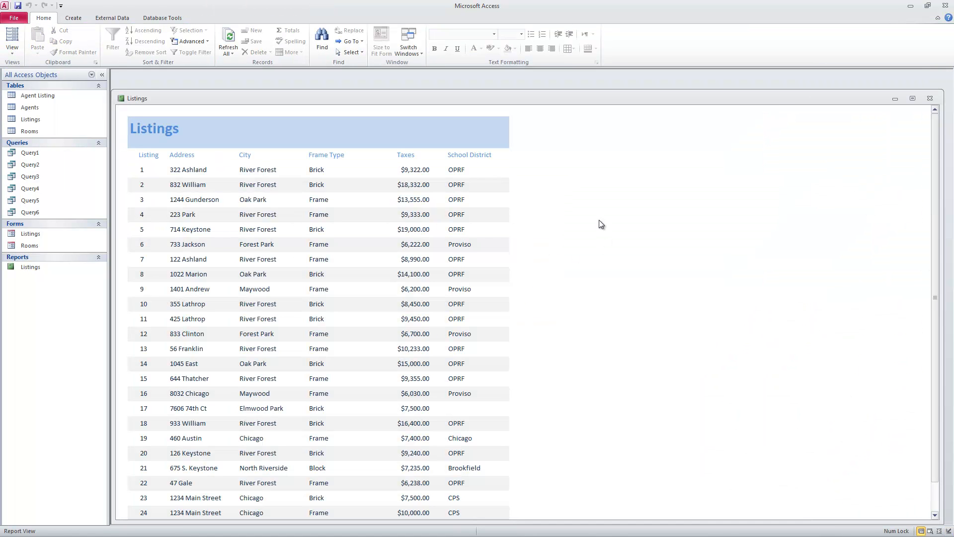